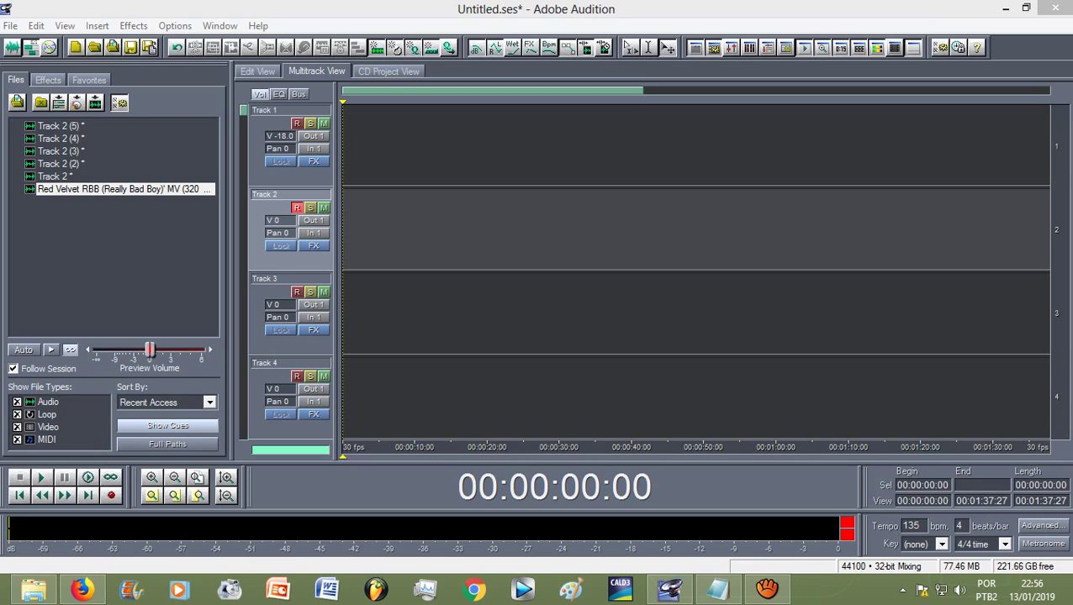
Step: Record a test take of about 13 seconds on Track 2 and play it back
{"action": "left_click", "coordinate": [111, 495]}
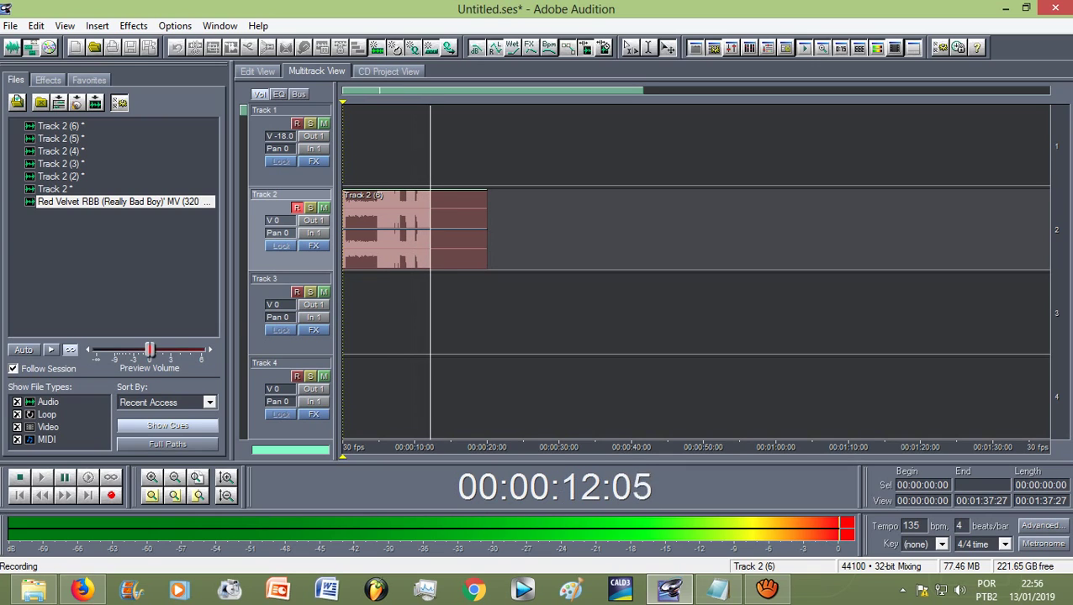
{"action": "key", "text": "space"}
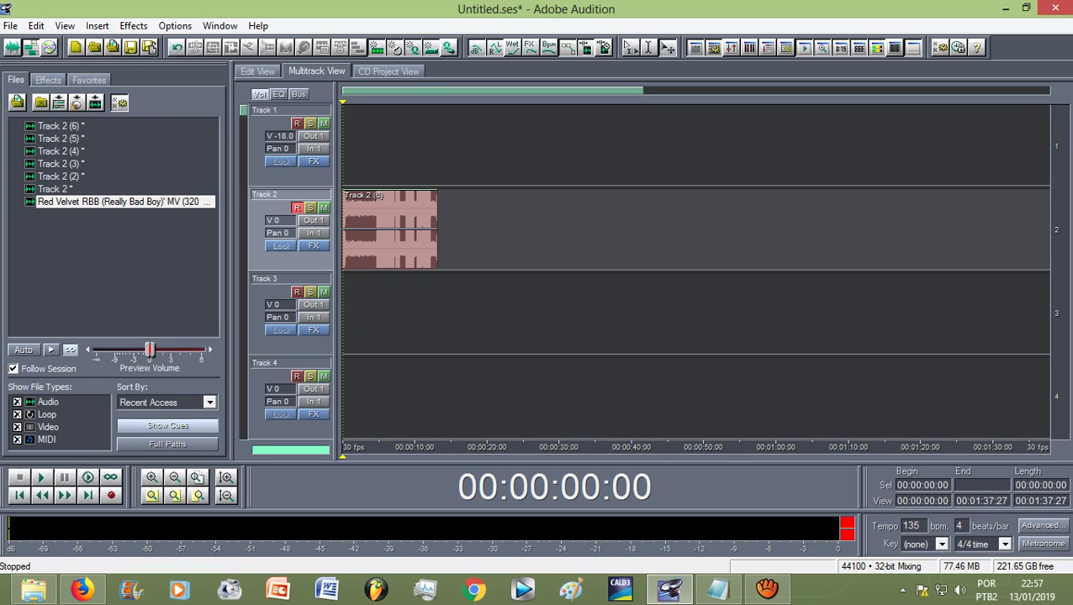
{"action": "key", "text": "space"}
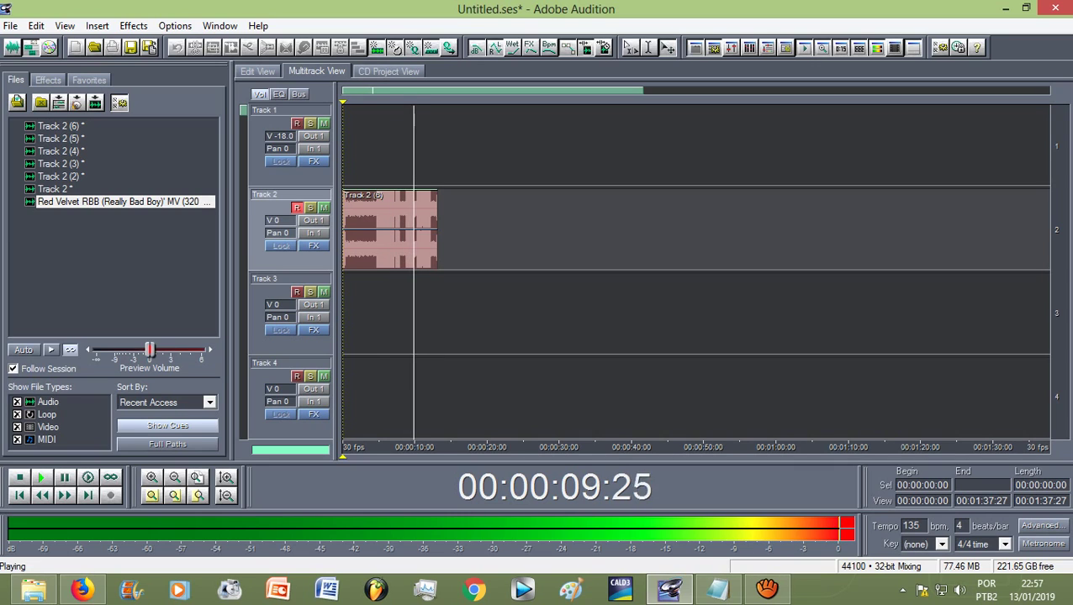
{"action": "key", "text": "space"}
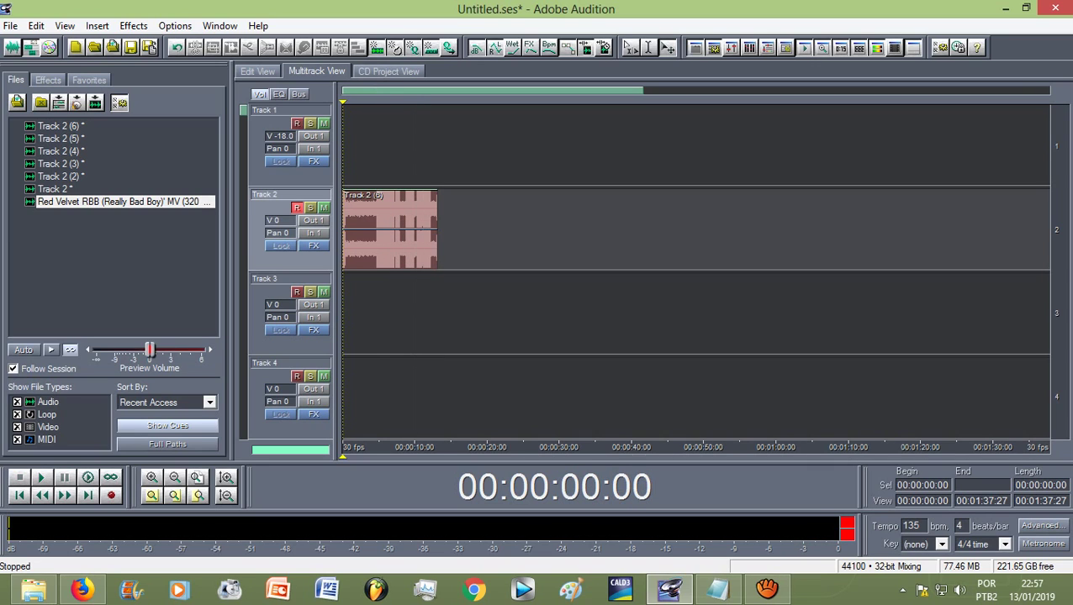
Step: Delete the recorded test clip from Track 2
{"action": "key", "text": "ctrl+a"}
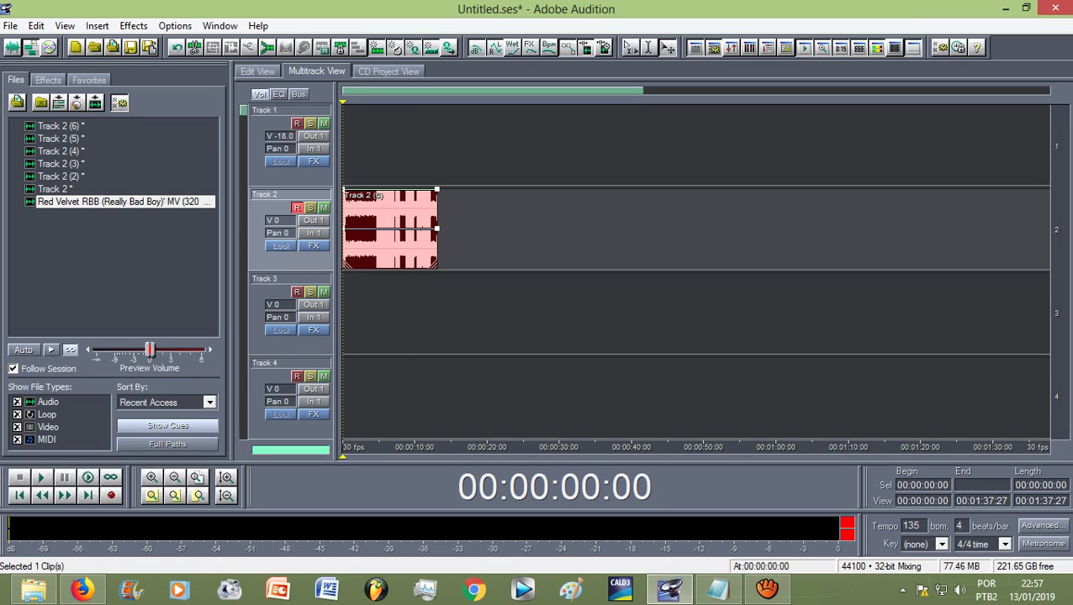
{"action": "key", "text": "Delete"}
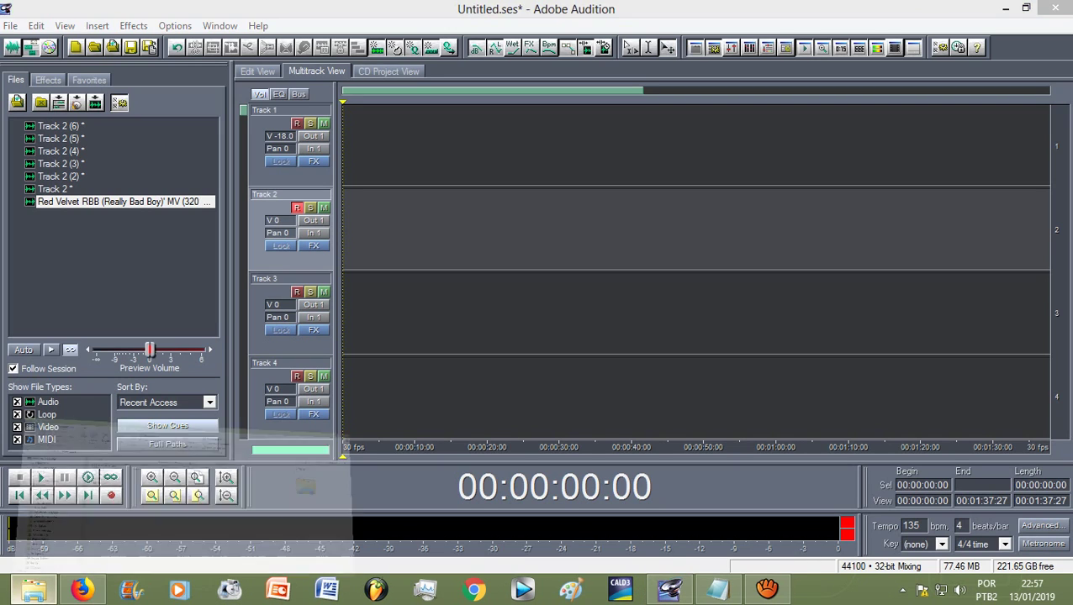
Step: Open the Windows sound settings through the Control Panel's Hardware e Sons category and show the recording devices
{"action": "left_click", "coordinate": [34, 589]}
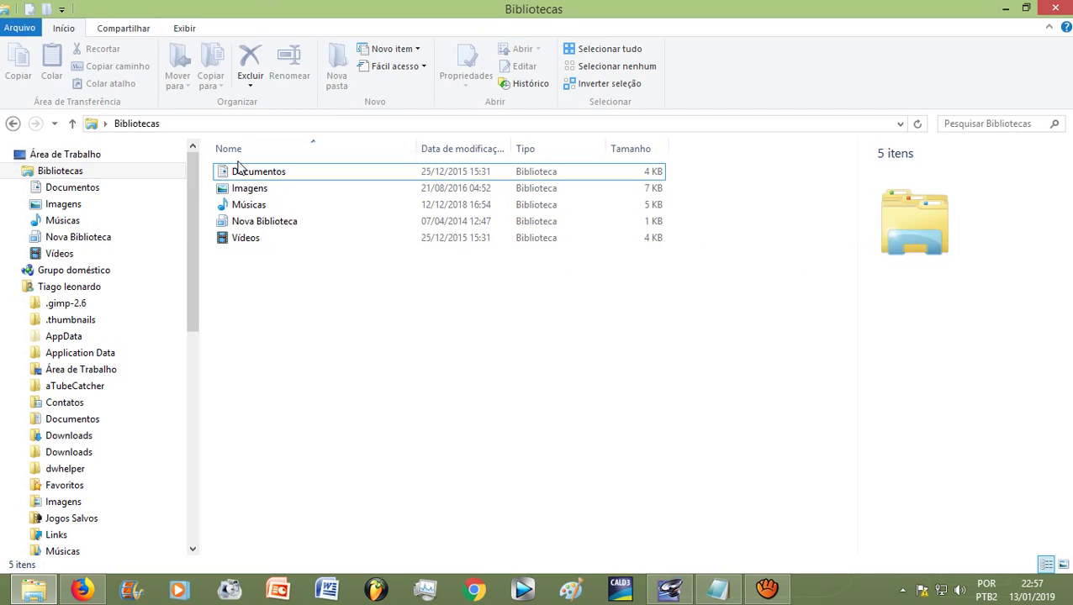
{"action": "left_click", "coordinate": [105, 124]}
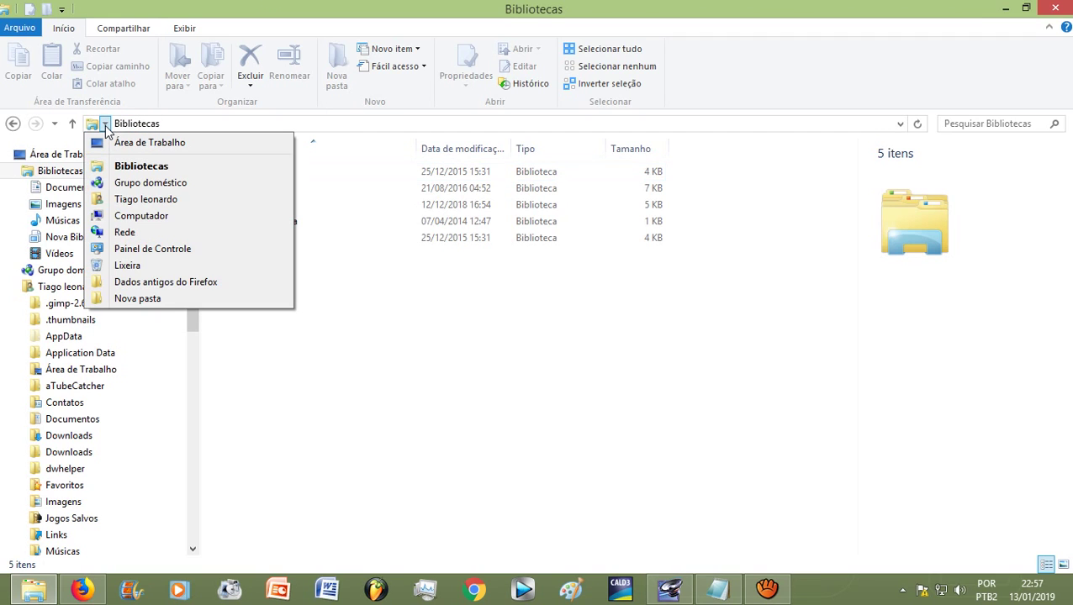
{"action": "left_click", "coordinate": [153, 252]}
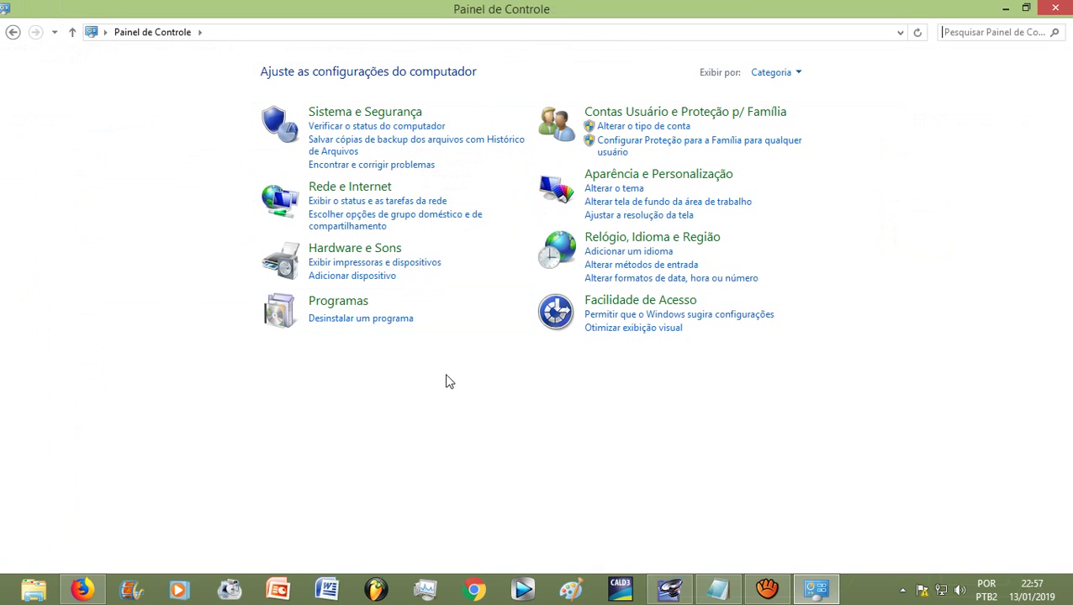
{"action": "left_click", "coordinate": [370, 251]}
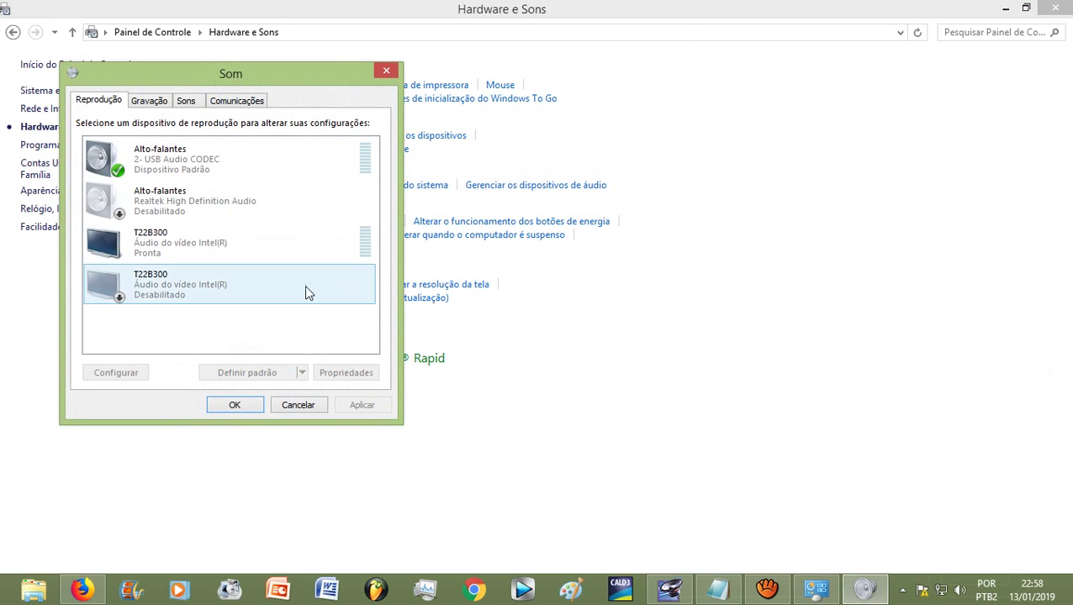
{"action": "left_click", "coordinate": [151, 101]}
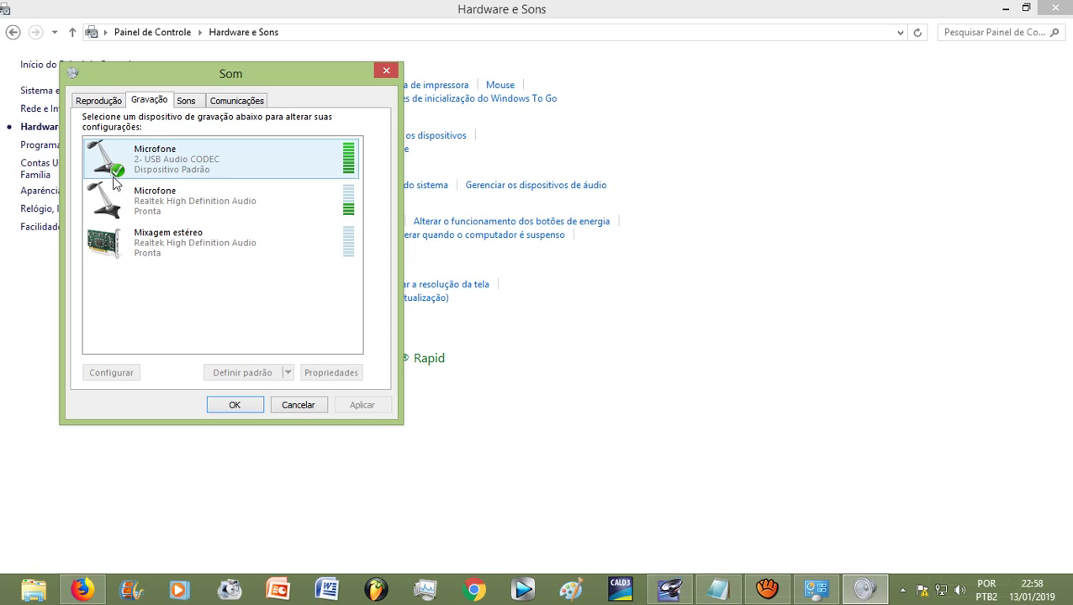
Step: Set the recording level of the default 2- USB Audio CODEC microphone to 50 and confirm it
{"action": "left_click", "coordinate": [164, 162]}
{"action": "right_click", "coordinate": [164, 150]}
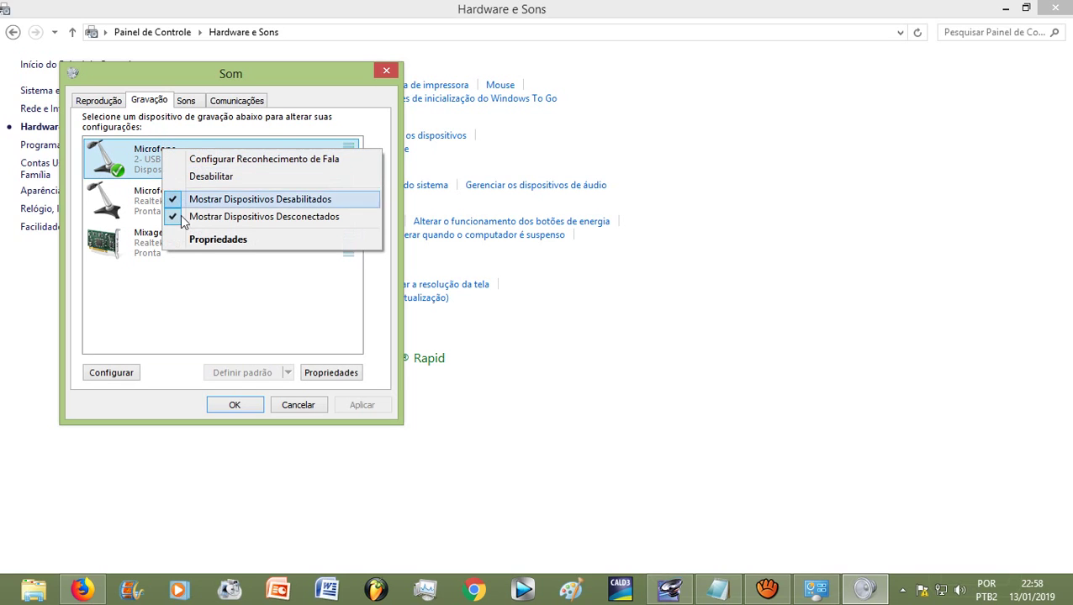
{"action": "double_click", "coordinate": [128, 152]}
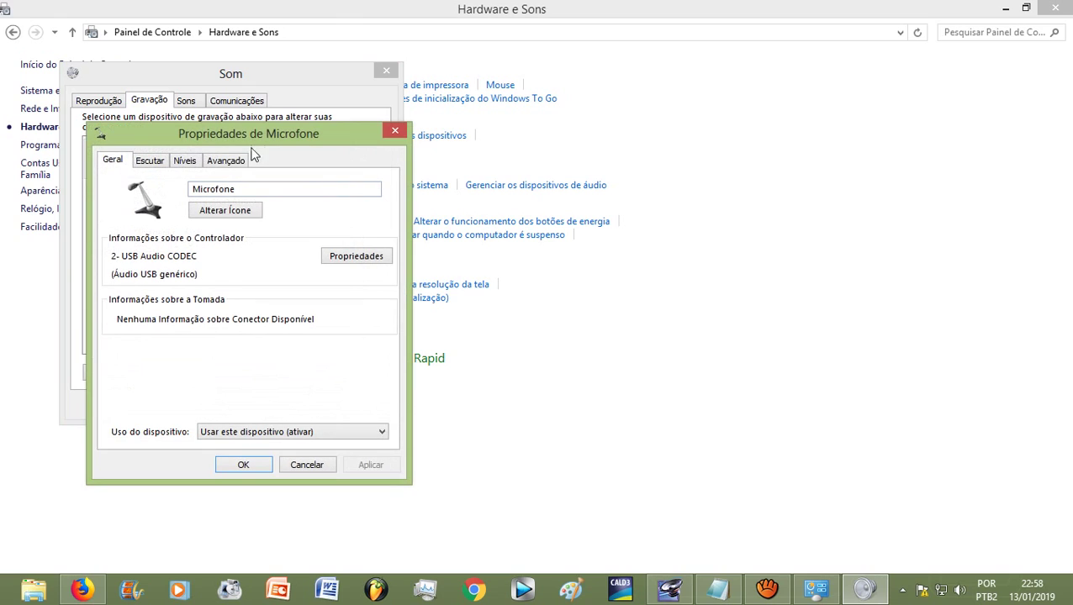
{"action": "left_click", "coordinate": [178, 160]}
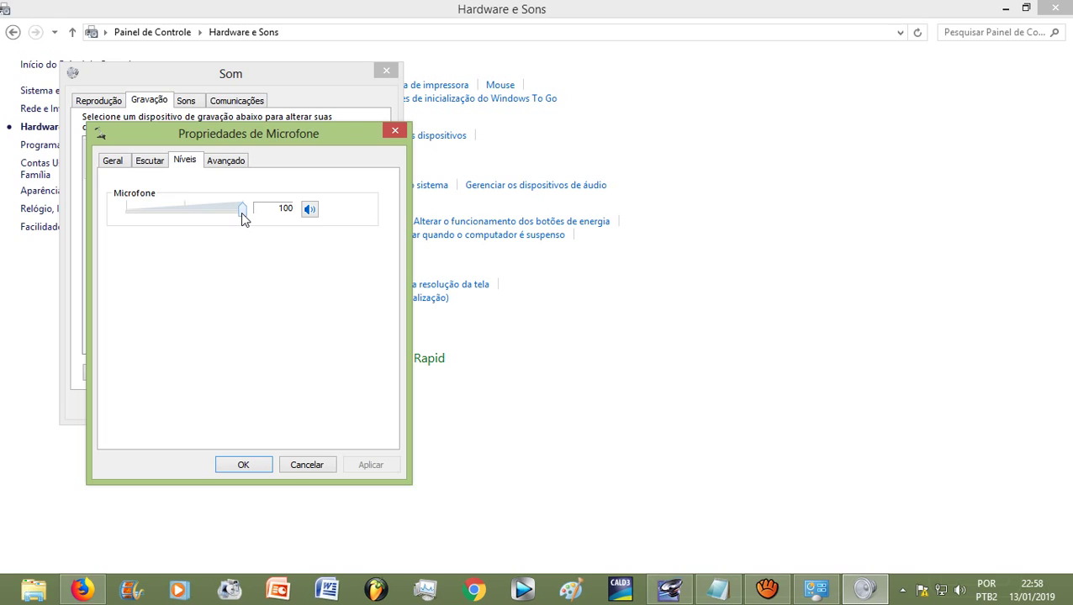
{"action": "left_click_drag", "start_coordinate": [242, 212], "coordinate": [184, 216]}
{"action": "left_click", "coordinate": [239, 469]}
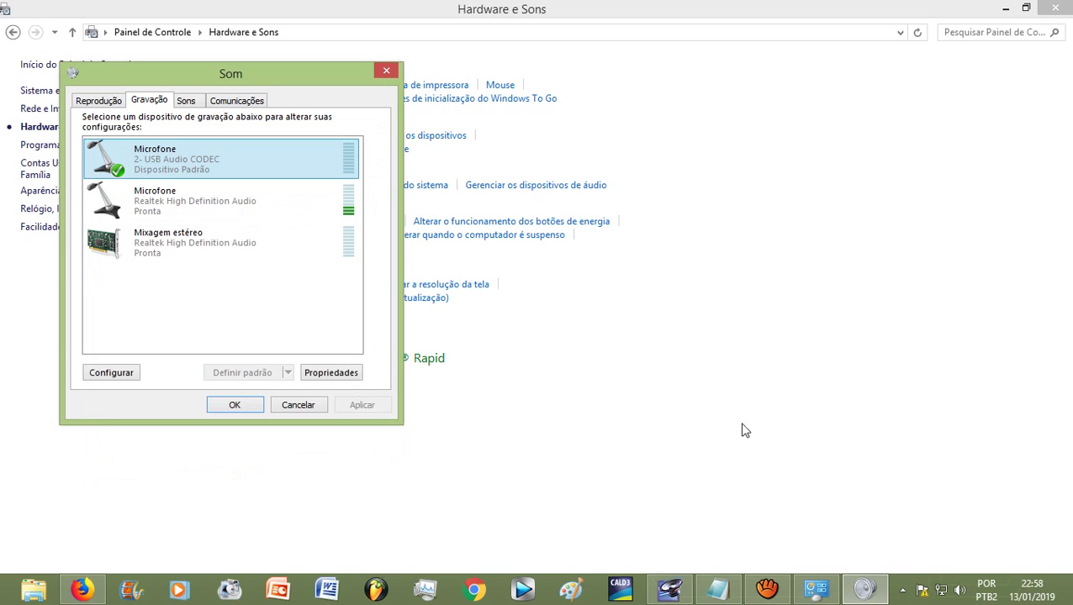
Step: Switch back to Adobe Audition and record a new test take of about 10 seconds on Track 2
{"action": "left_click", "coordinate": [669, 589]}
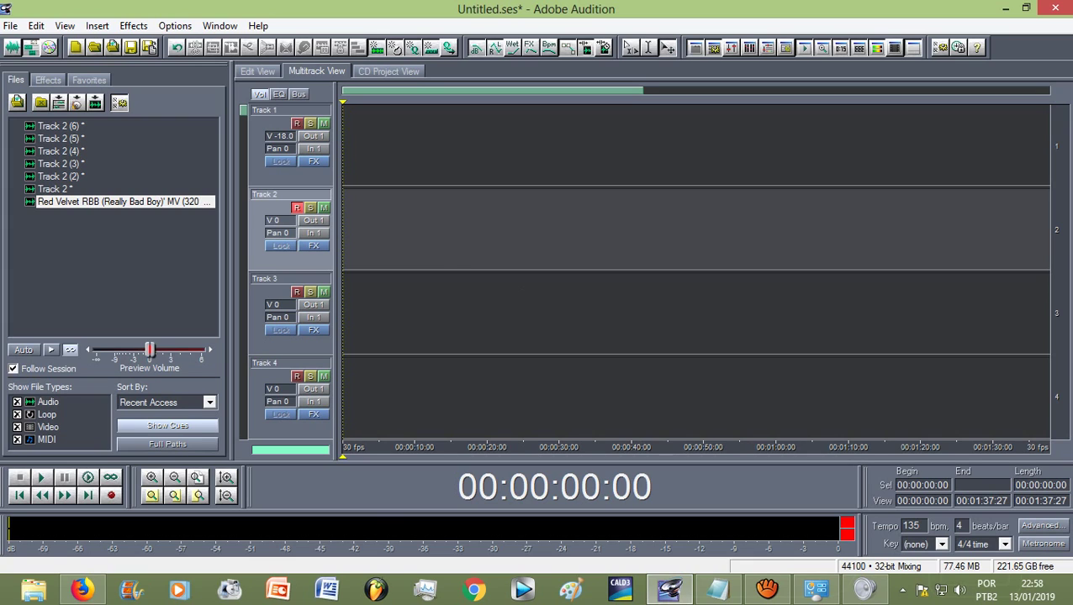
{"action": "key", "text": "ctrl+space"}
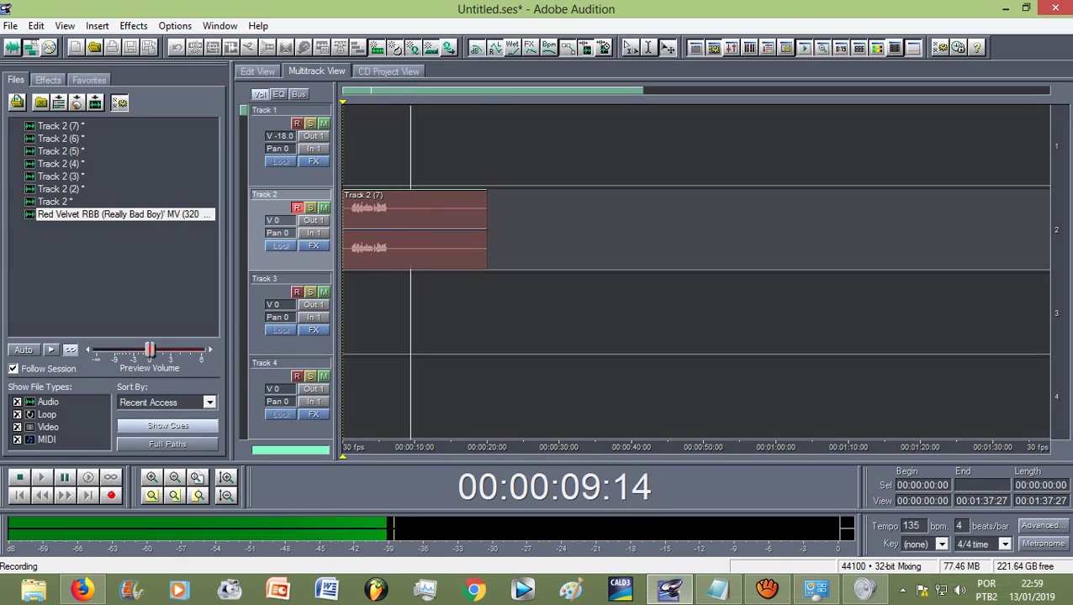
{"action": "key", "text": "space"}
Step: Examine the new take's waveform in the Edit View, highlighting its silent parts and voice section, and return to the multitrack session
{"action": "key", "text": "equal"}
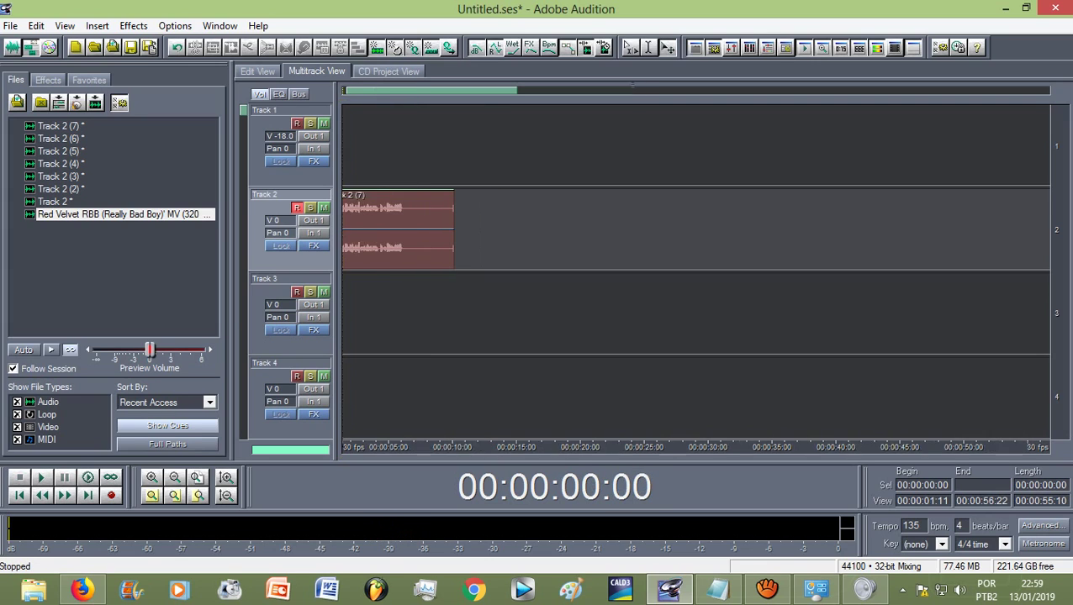
{"action": "key", "text": "ctrl+a"}
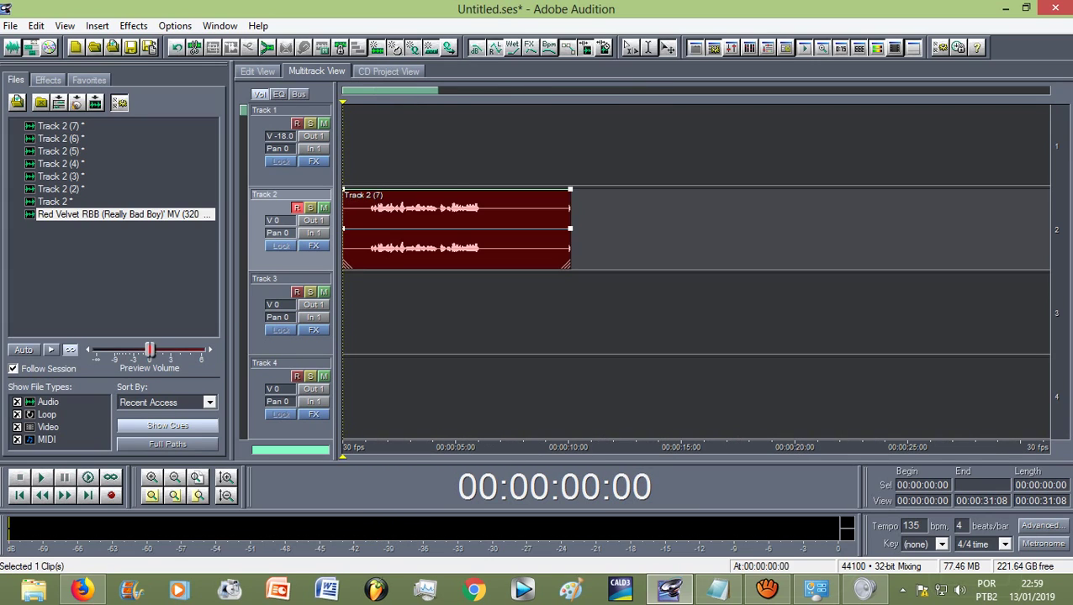
{"action": "key", "text": "8"}
{"action": "left_click_drag", "start_coordinate": [187, 361], "coordinate": [276, 361]}
{"action": "left_click_drag", "start_coordinate": [692, 361], "coordinate": [1035, 361]}
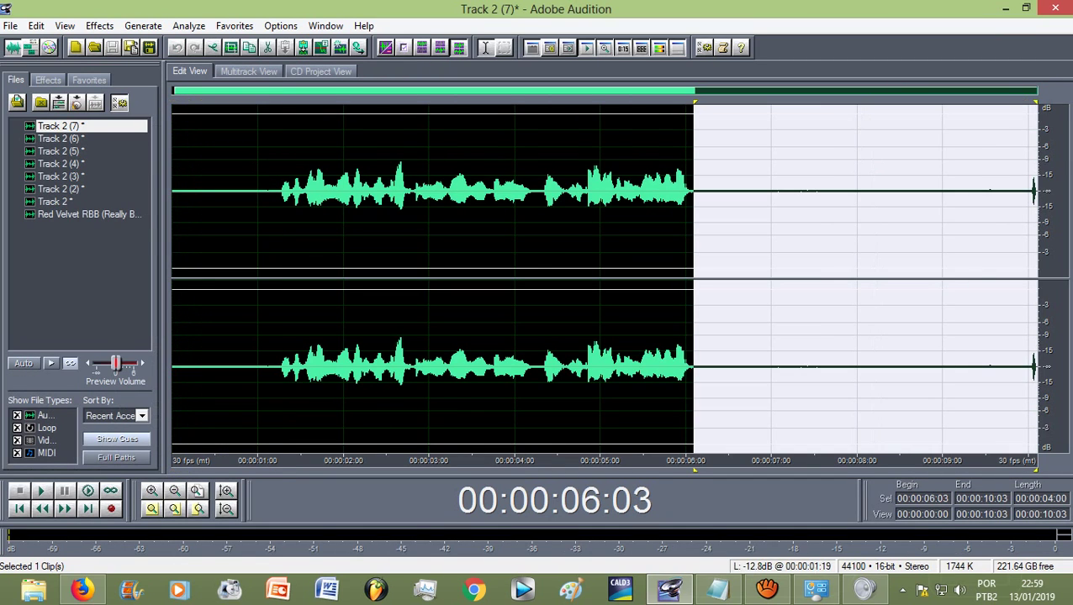
{"action": "left_click_drag", "start_coordinate": [278, 362], "coordinate": [699, 361]}
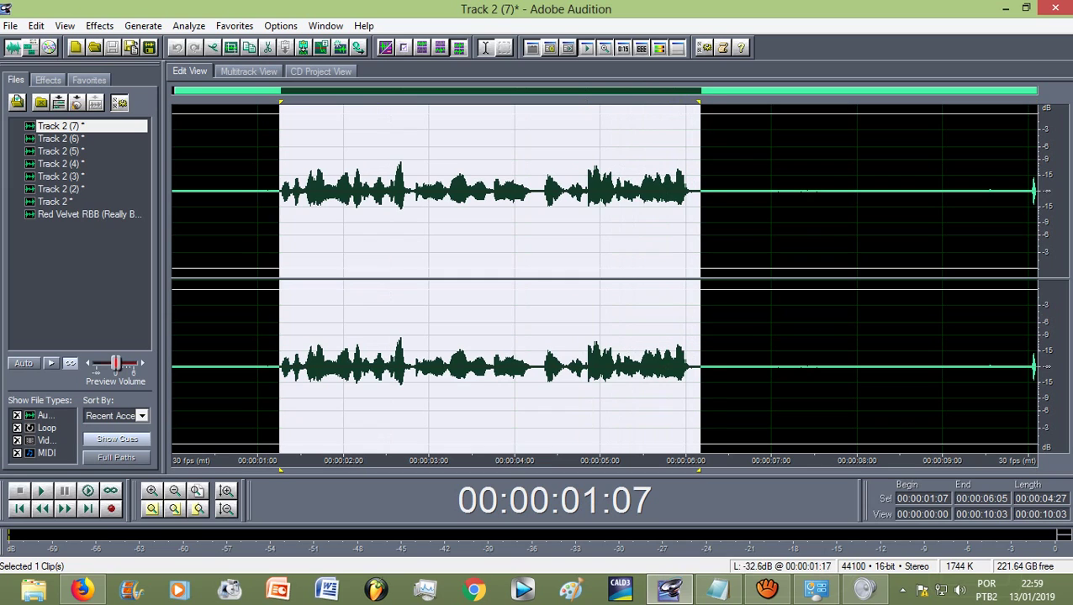
{"action": "key", "text": "Escape"}
{"action": "key", "text": "9"}
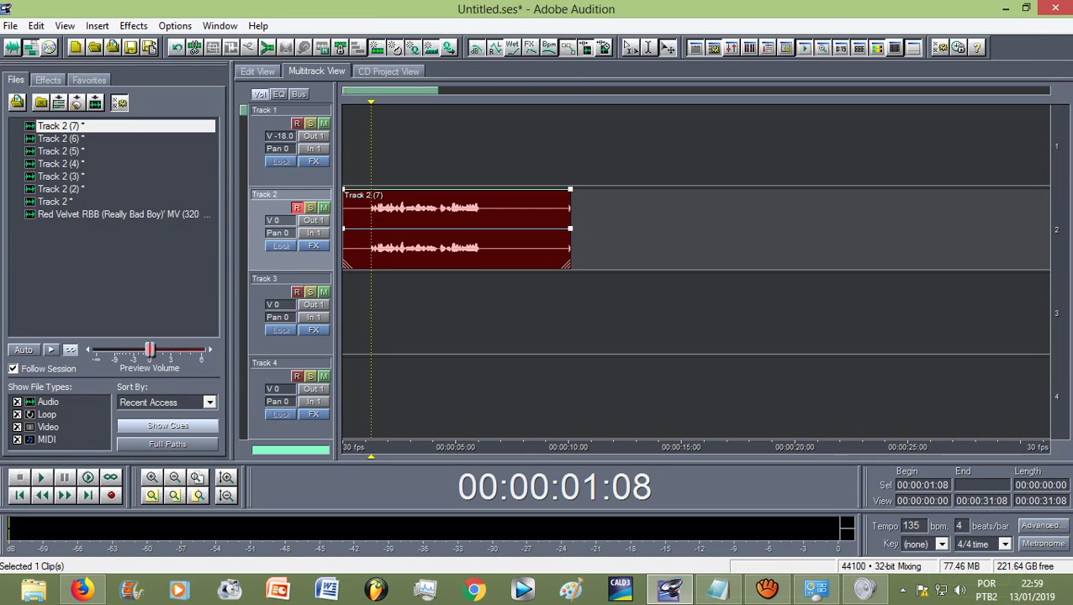
Step: Play the new Track 2 take back from the beginning
{"action": "key", "text": "Home"}
{"action": "key", "text": "space"}
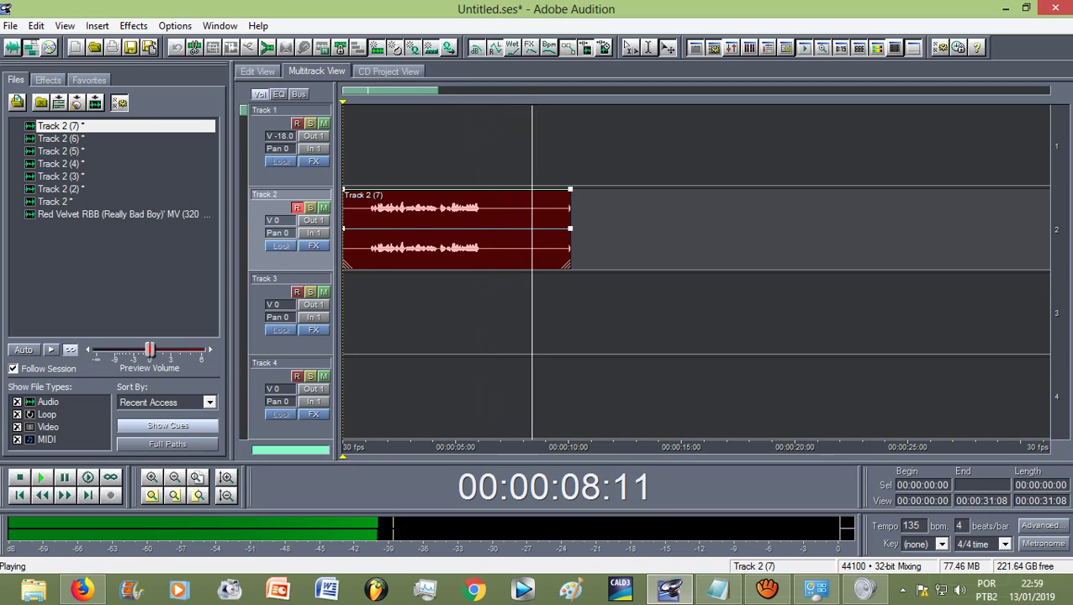
{"action": "key", "text": "space"}
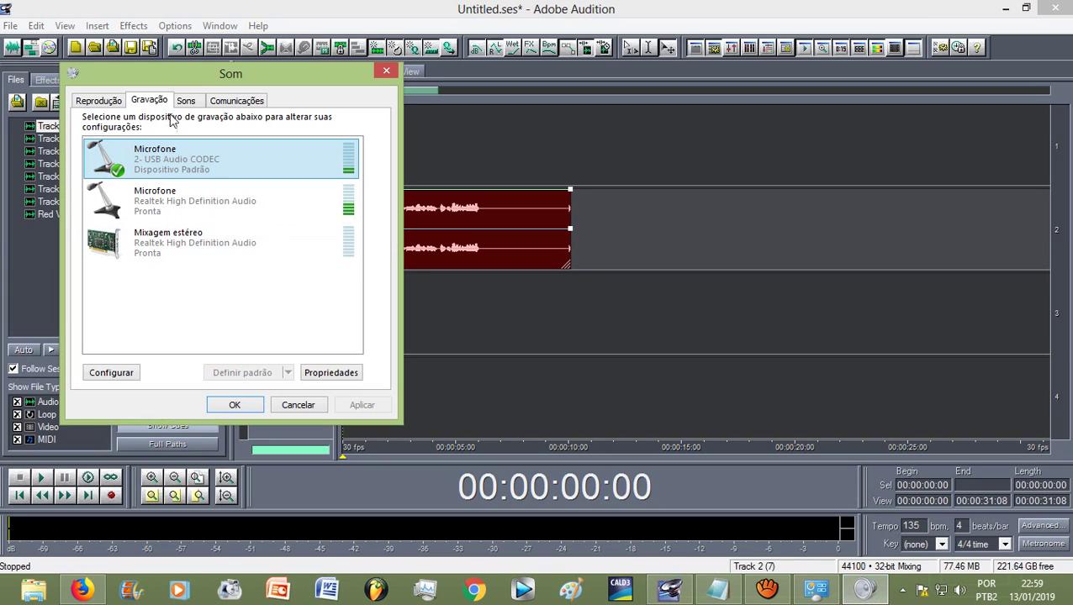
Step: Review the 2- USB Audio CODEC microphone's level in its properties and close the sound settings
{"action": "double_click", "coordinate": [168, 158]}
{"action": "left_click", "coordinate": [185, 163]}
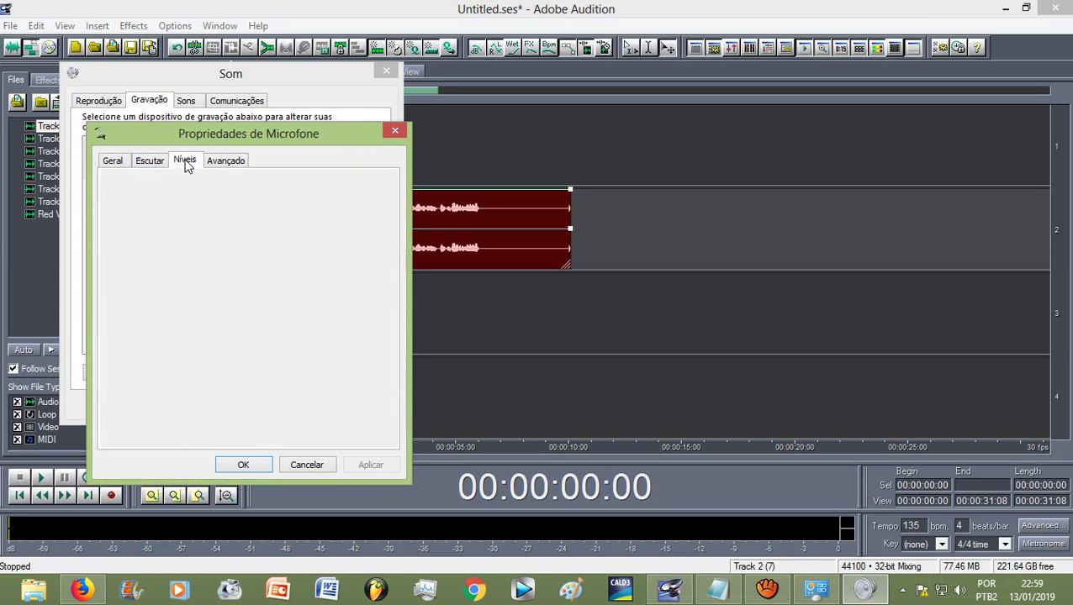
{"action": "mouse_move", "coordinate": [185, 214]}
{"action": "left_mouse_down"}
{"action": "mouse_move", "coordinate": [139, 214]}
{"action": "mouse_move", "coordinate": [185, 214]}
{"action": "left_mouse_up"}
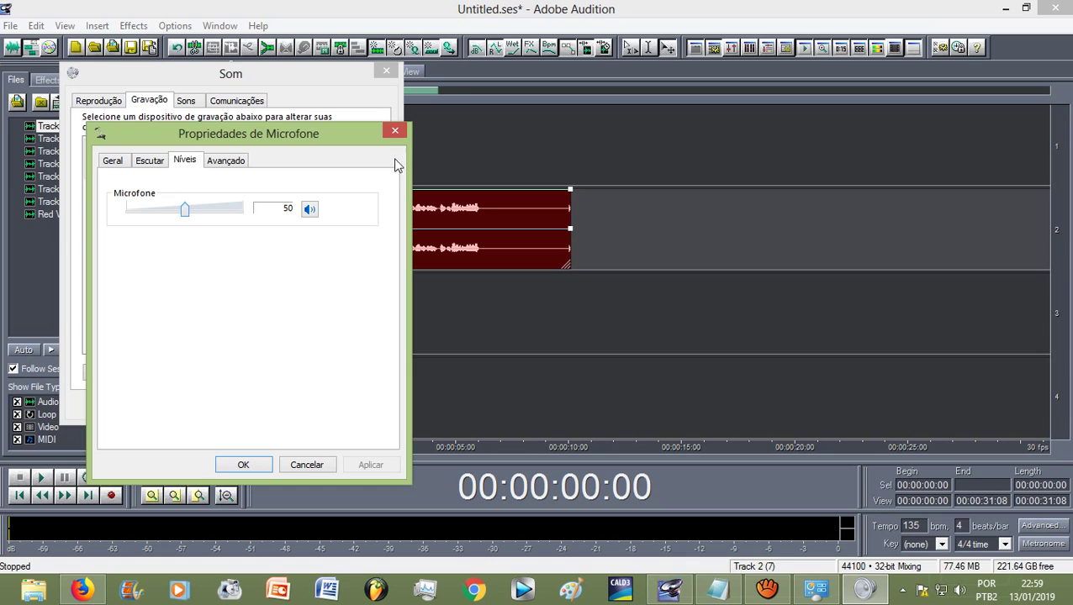
{"action": "left_click", "coordinate": [395, 132]}
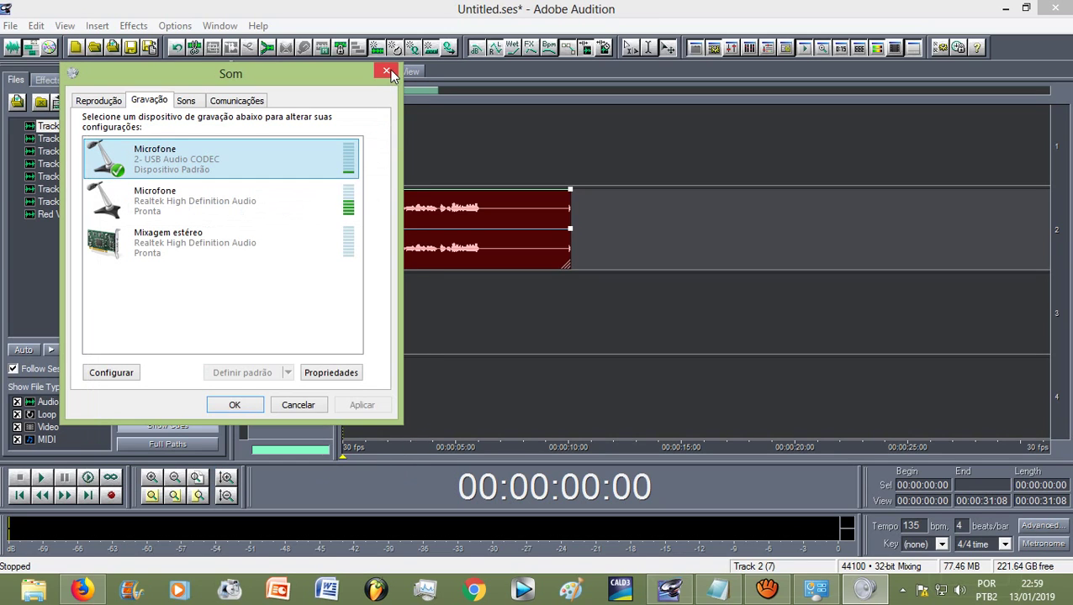
{"action": "left_click", "coordinate": [386, 72]}
Step: Switch to the aTube Catcher screen recorder
{"action": "left_click", "coordinate": [551, 219]}
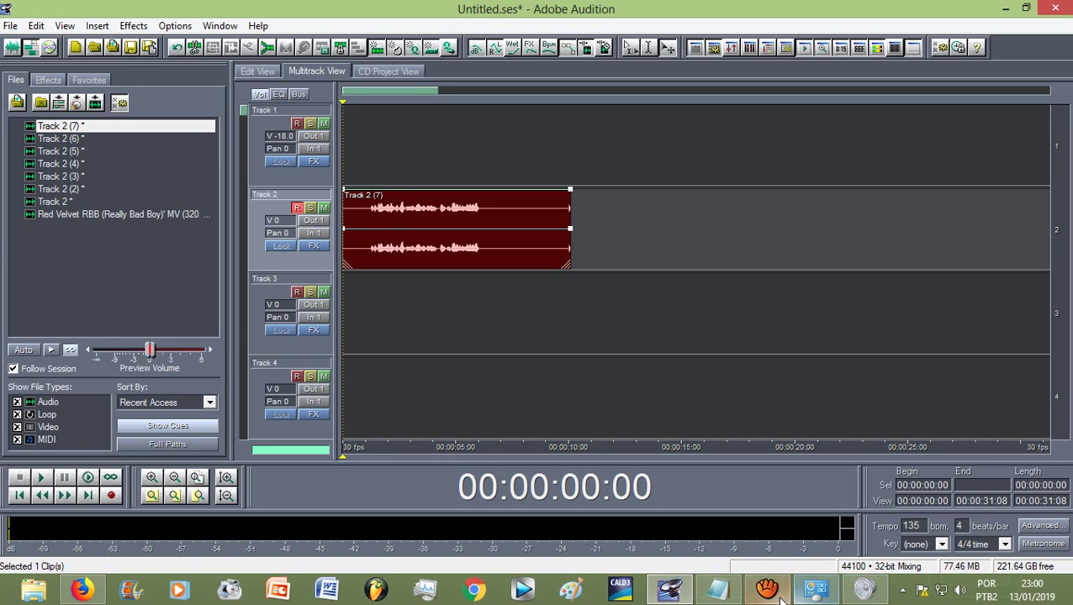
{"action": "left_click", "coordinate": [767, 590]}
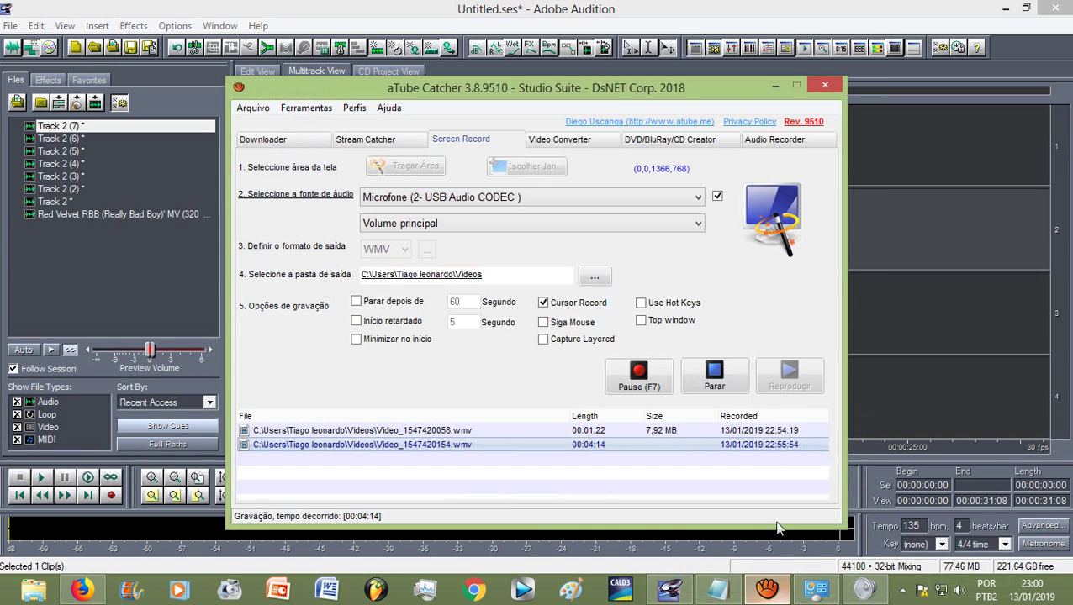